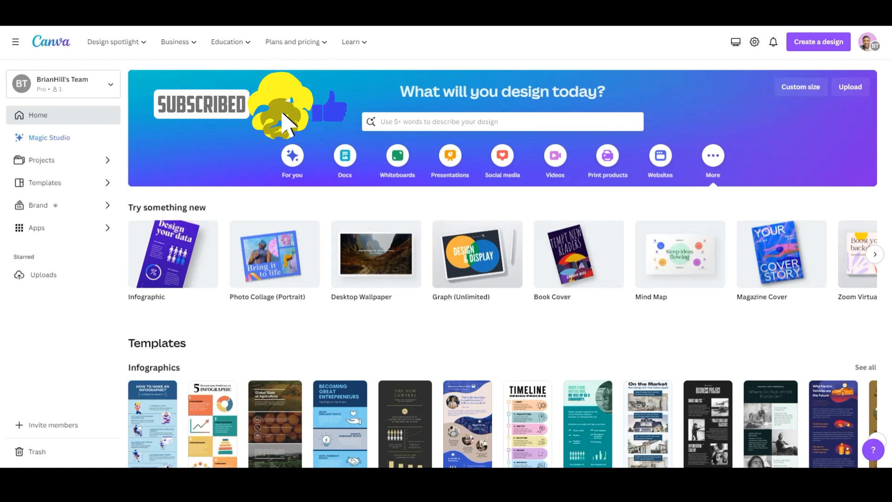
Search the template library for "podcast cover art"
left_click(453, 122)
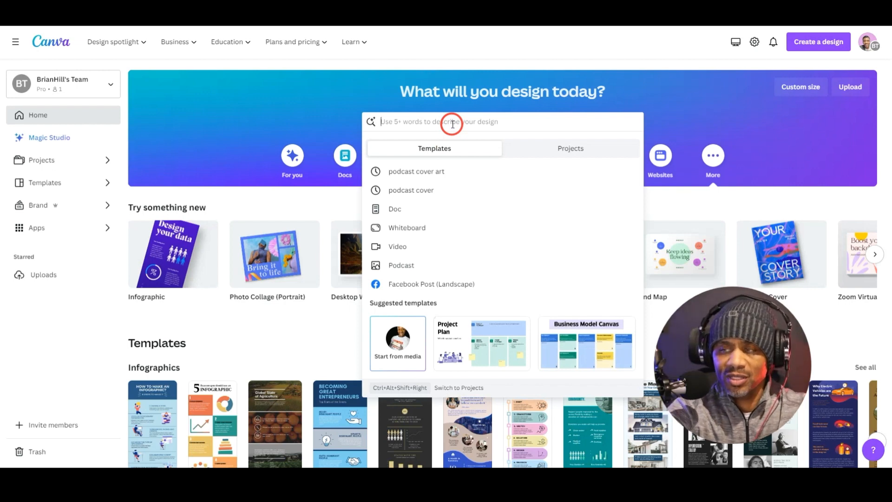
type("podcas")
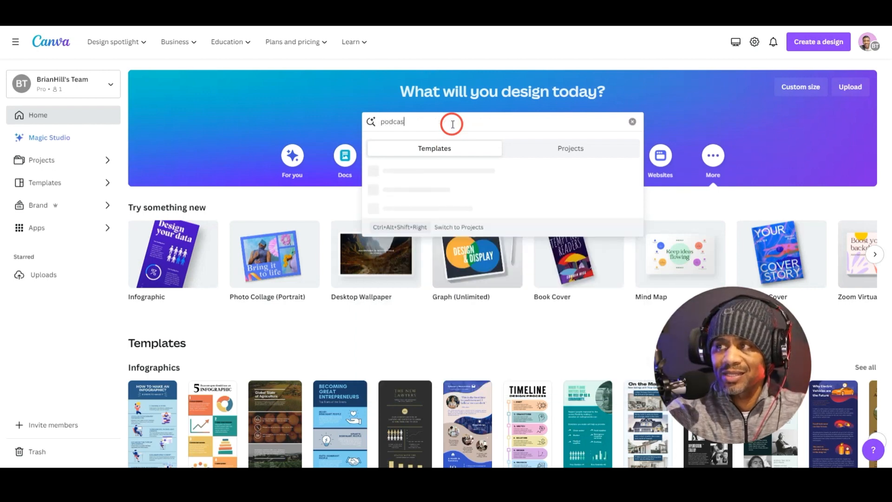
type("t cover art")
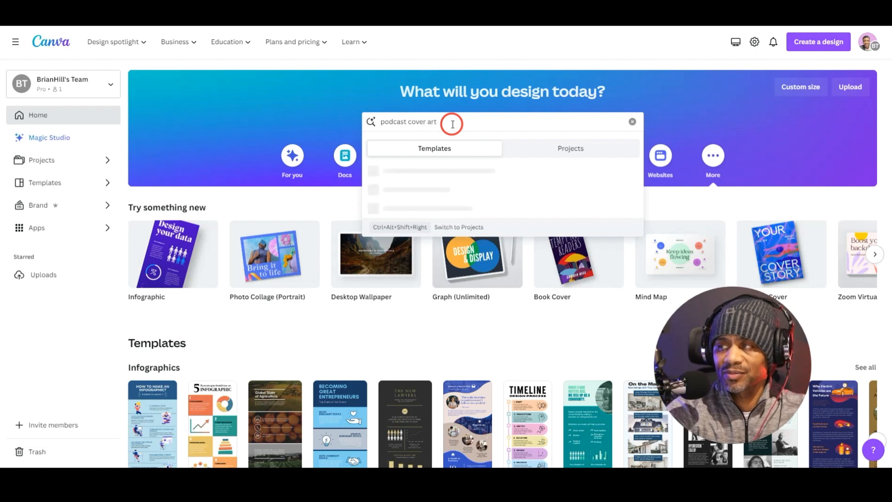
key("Return")
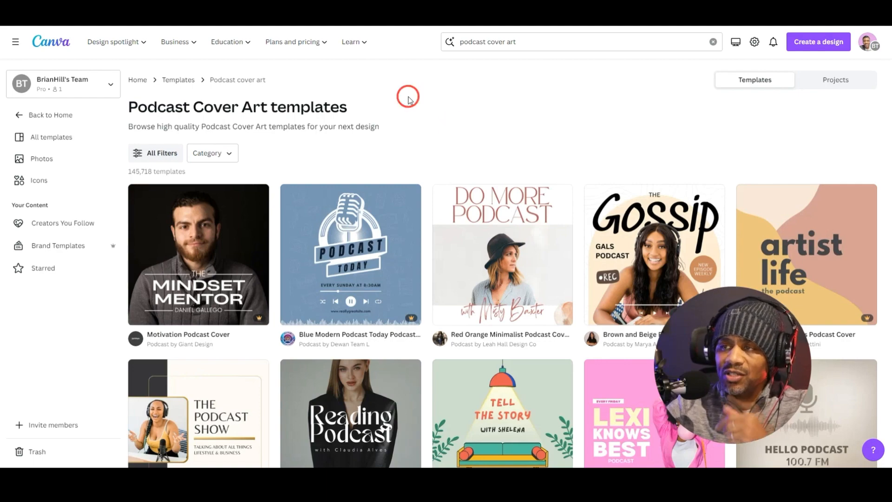
Browse the podcast cover templates and refine the search to "podcast cover art dark modern"
scroll(459, 297, "down", 2)
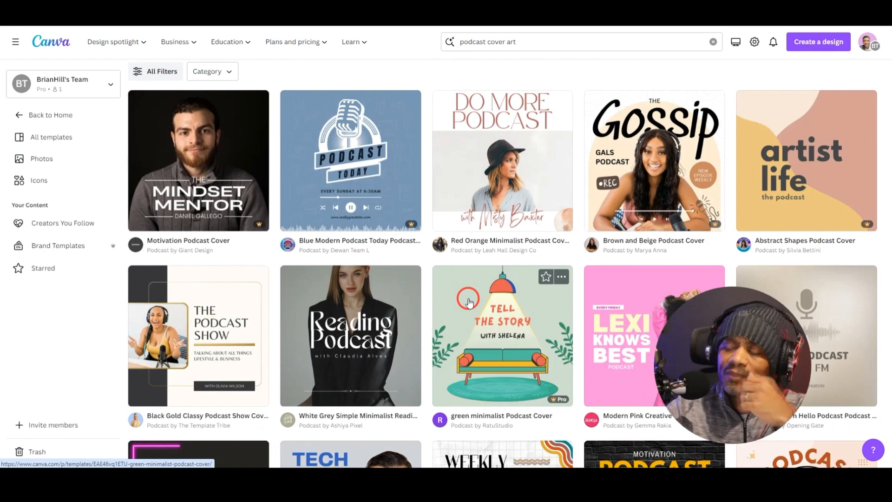
scroll(469, 302, "down", 3)
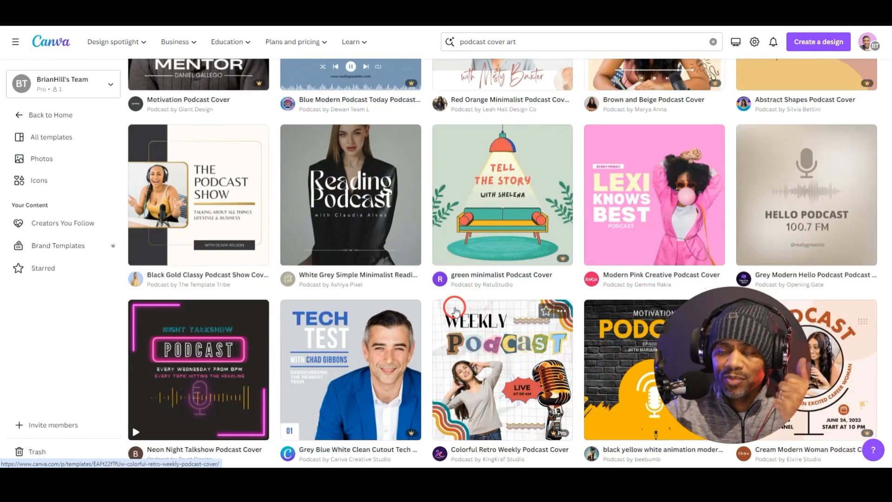
scroll(481, 293, "up", 1)
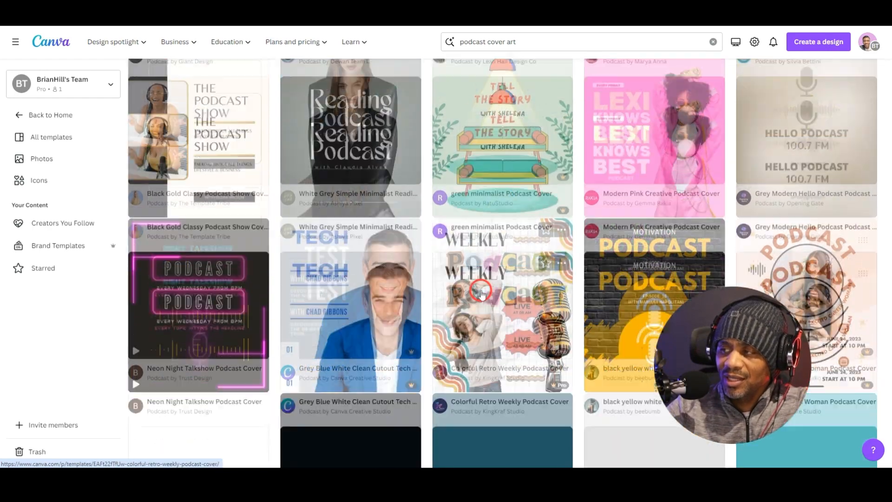
scroll(481, 293, "up", 4)
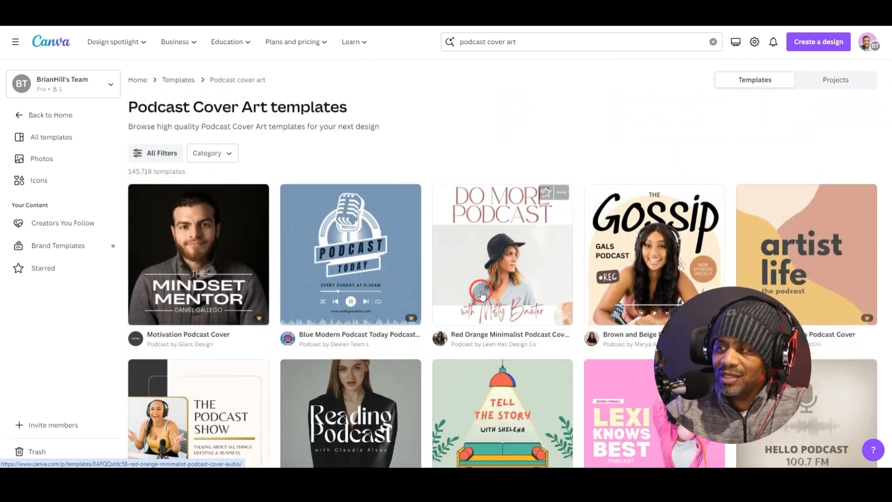
left_click(540, 47)
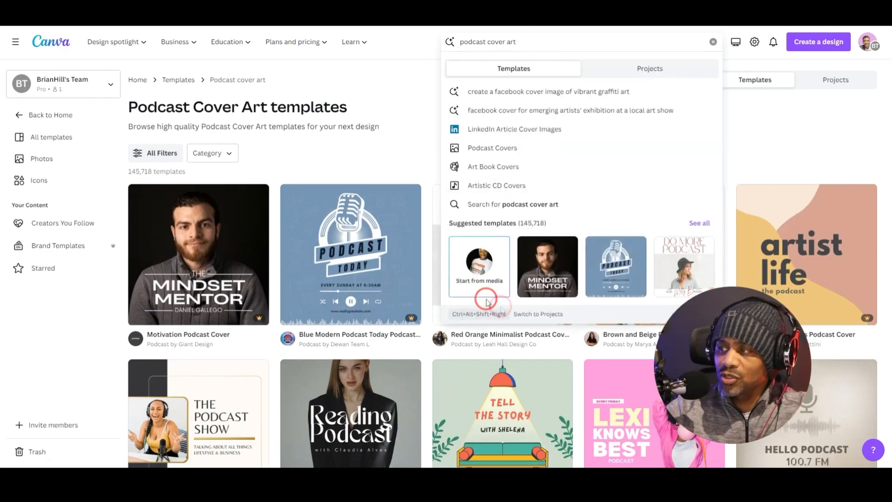
left_click(418, 89)
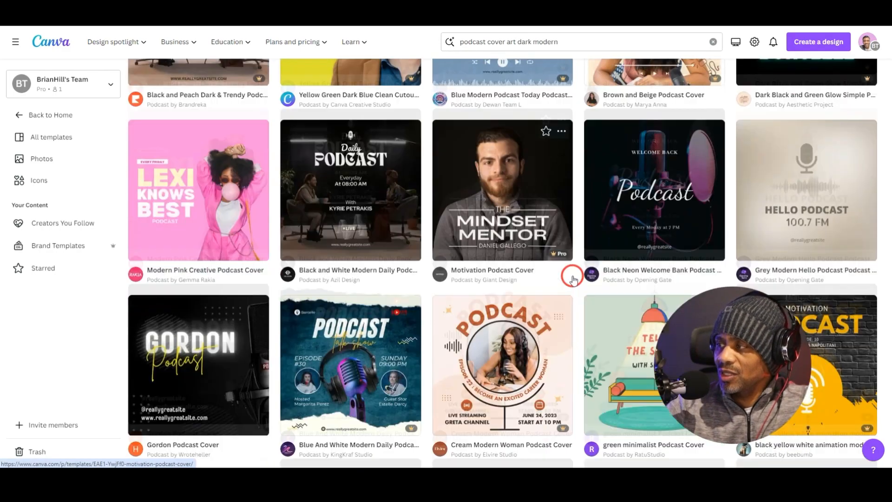
Find the Dark Modern Night Story Podcast Cover template and open it for customizing
scroll(573, 279, "down", 7)
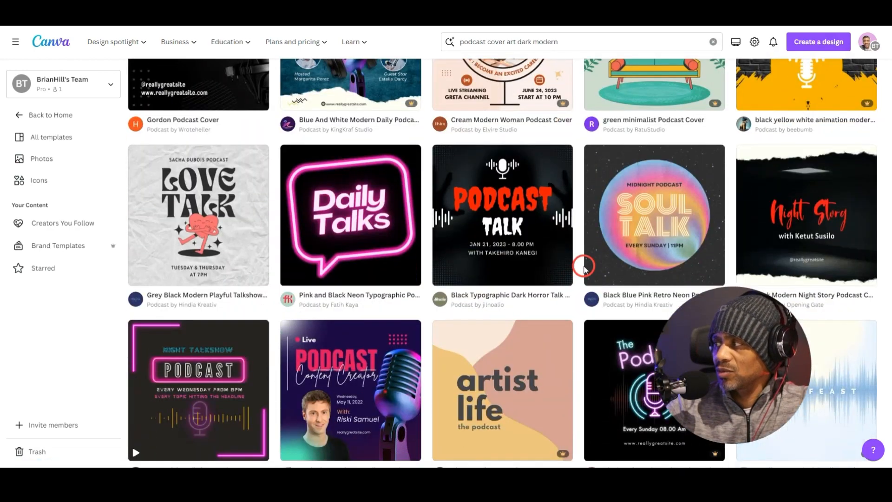
left_click(811, 218)
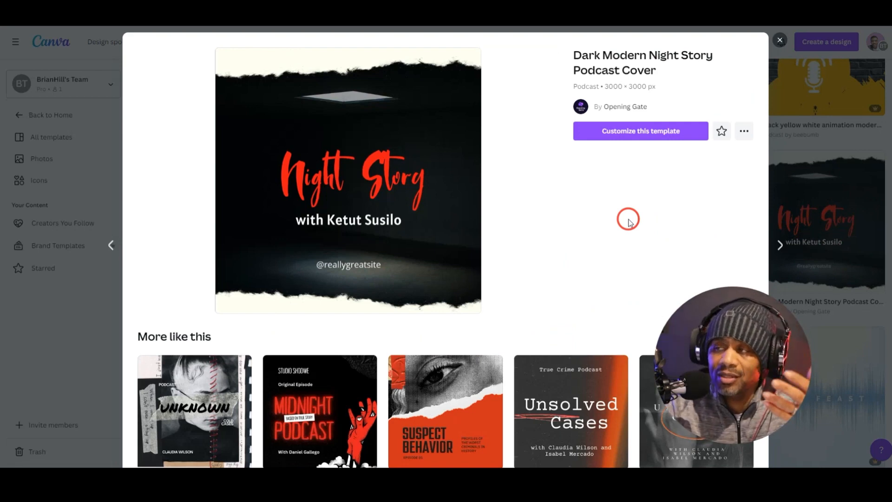
left_click(646, 136)
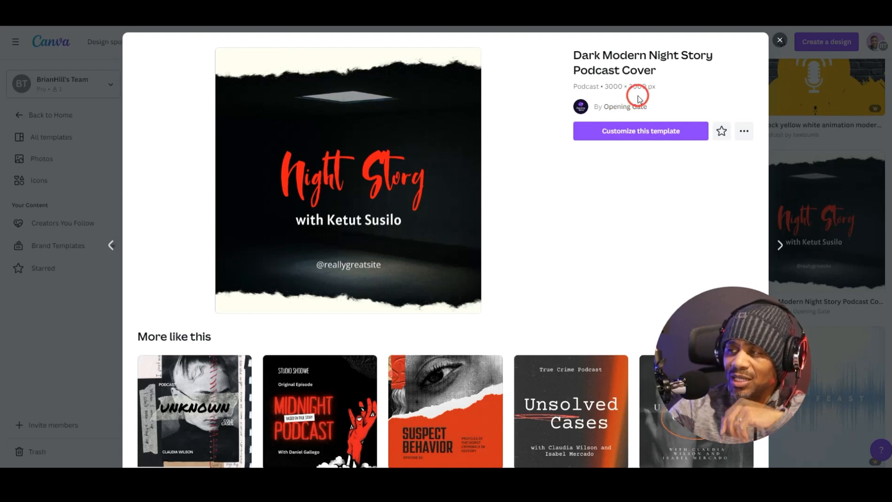
left_click(642, 135)
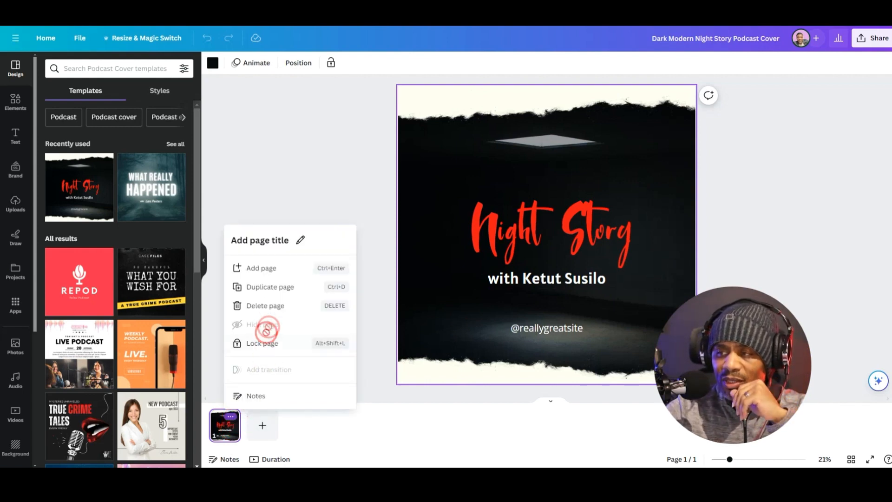
Duplicate the Night Story cover page and make the copy, page 2, the one for editing
left_click(265, 286)
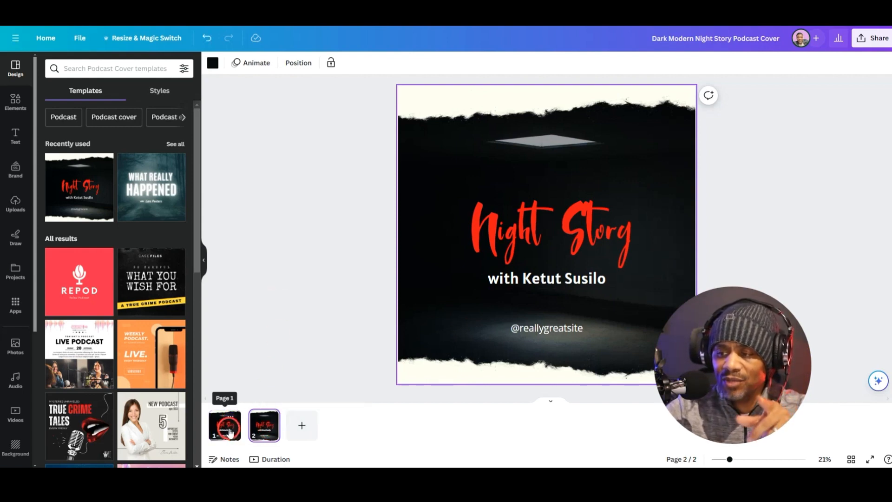
left_click(236, 432)
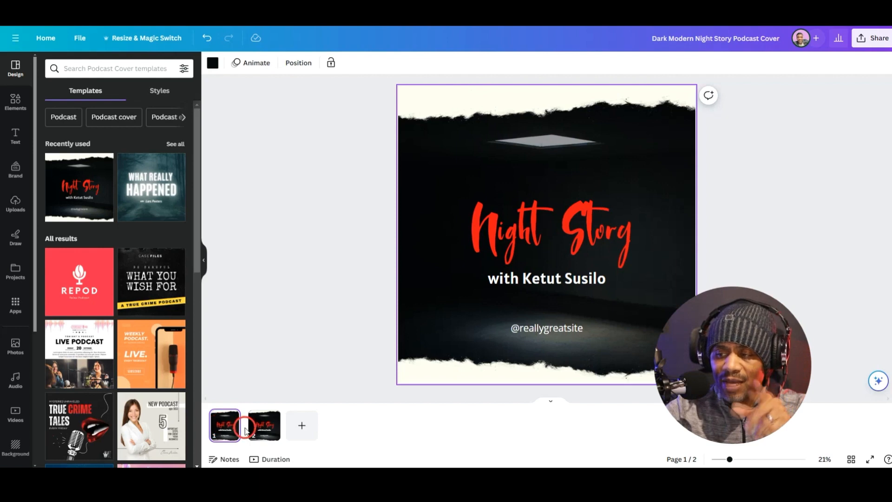
left_click(259, 425)
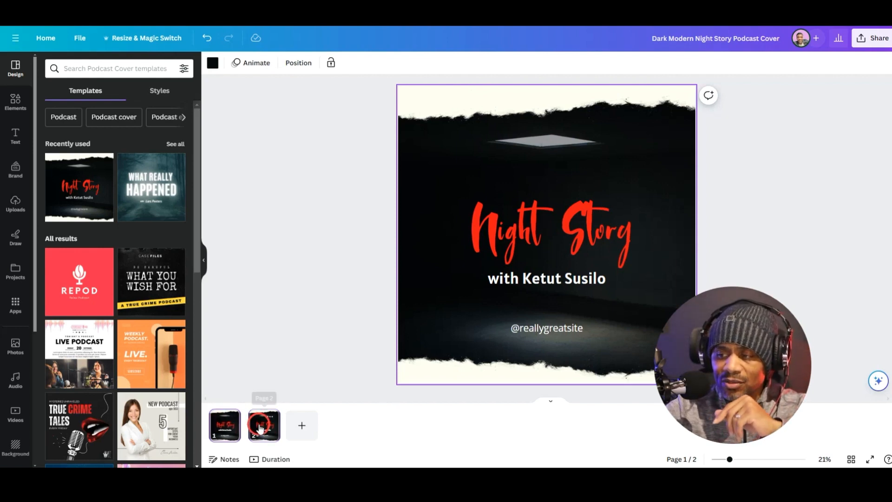
left_click(278, 425)
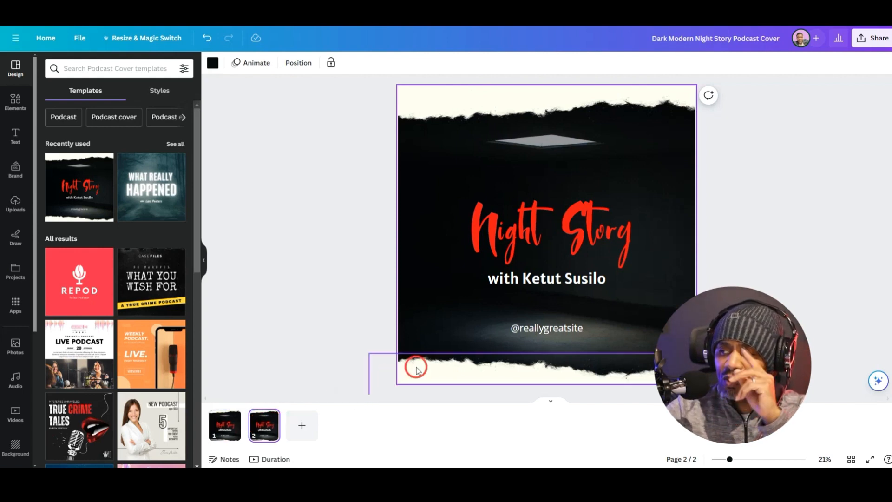
left_click_drag(711, 364, 789, 353)
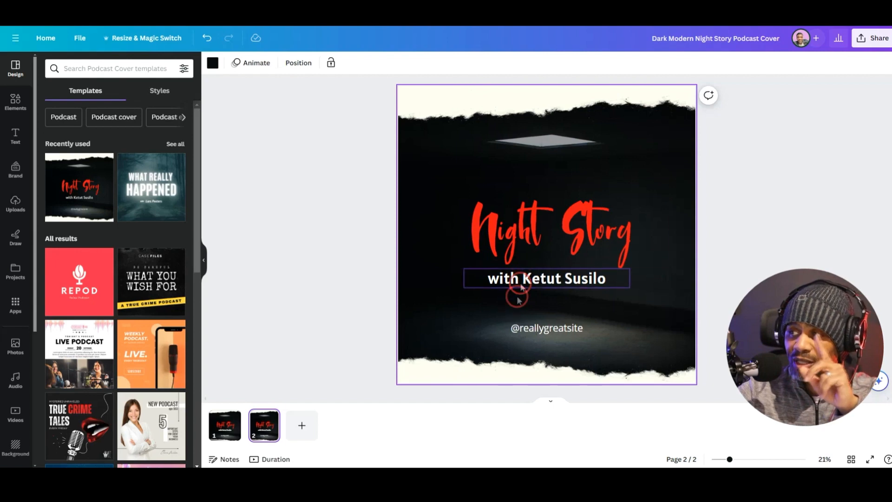
Search the stock photos for "cars"
left_click(455, 112)
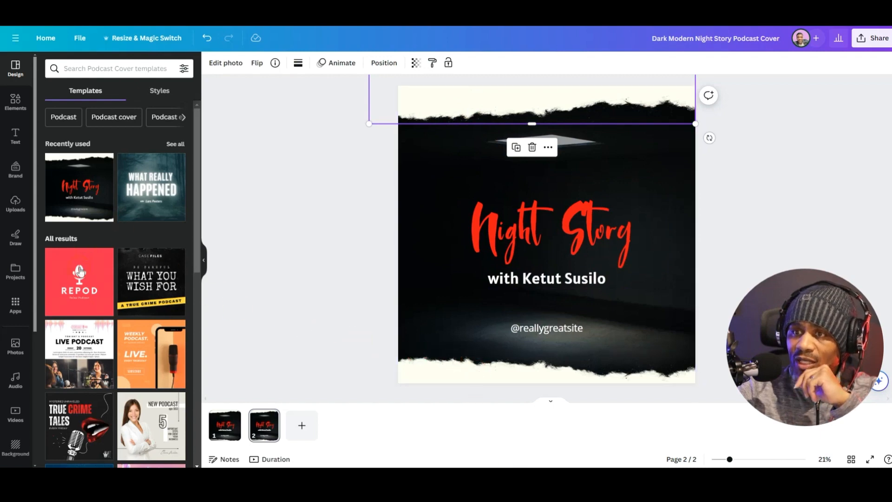
left_click(16, 345)
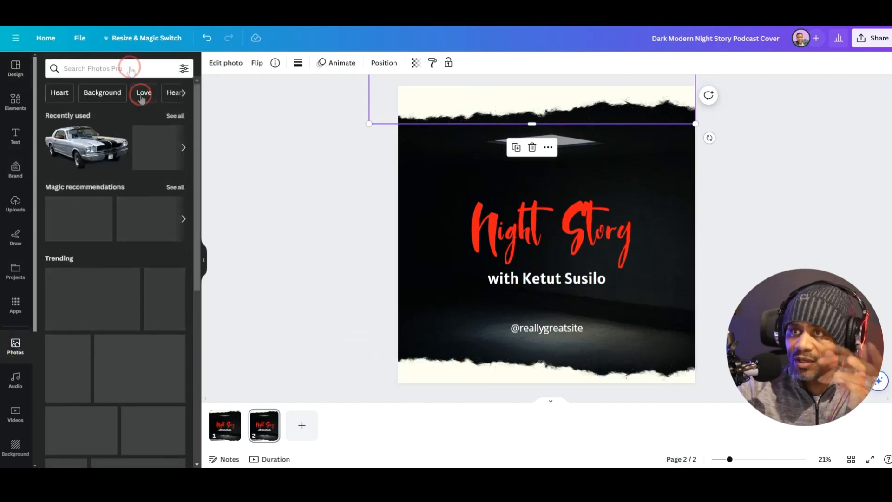
left_click(125, 67)
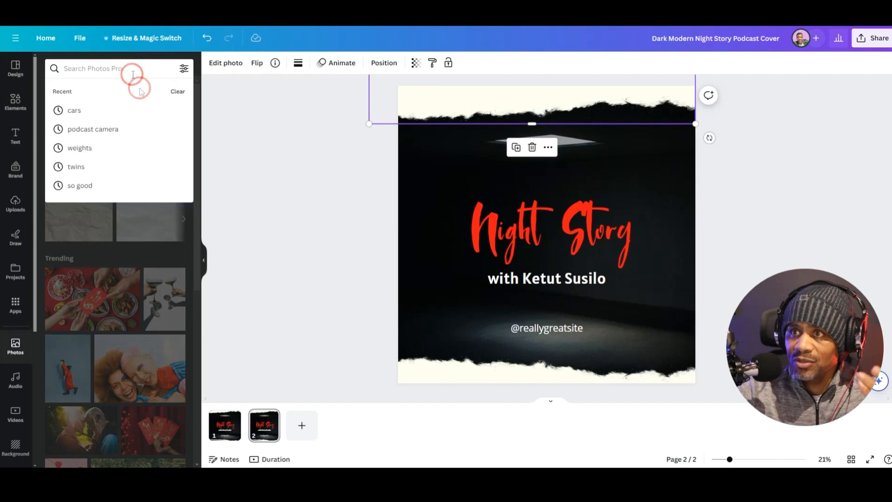
left_click(93, 109)
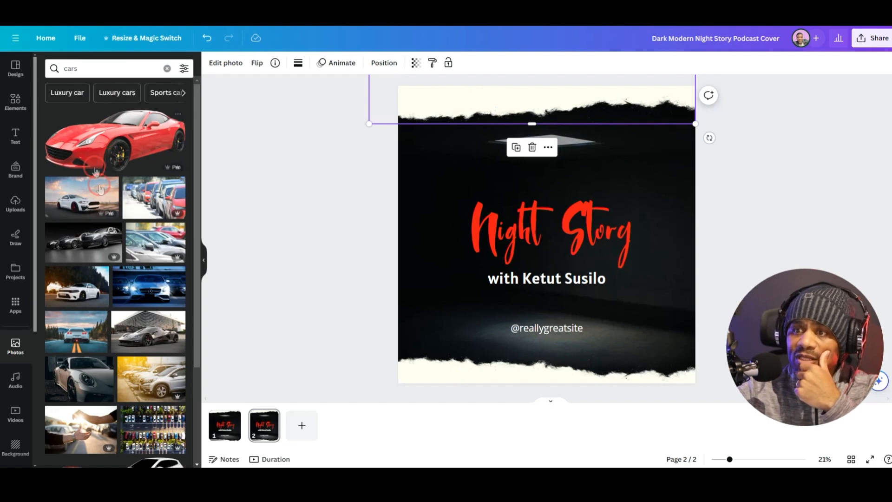
Add the silver classic car cutout with black stripes to page 2 and place it on the lower half of the cover
scroll(116, 272, "down", 2)
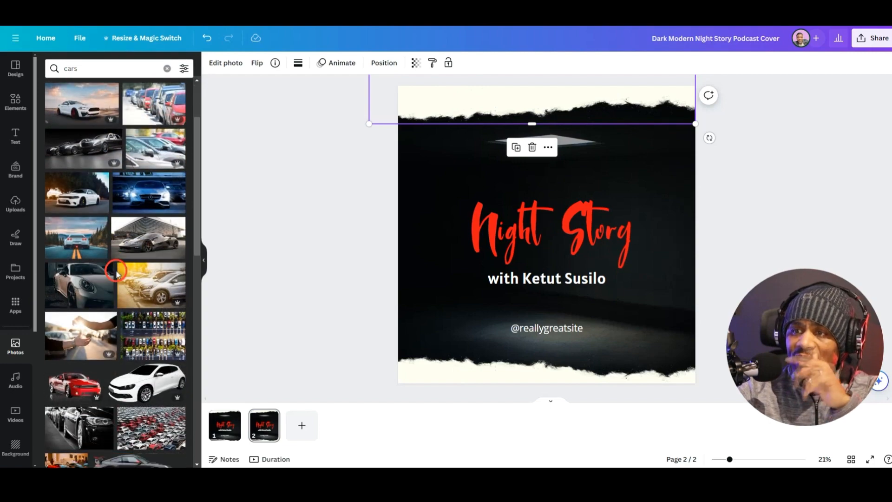
scroll(119, 279, "down", 6)
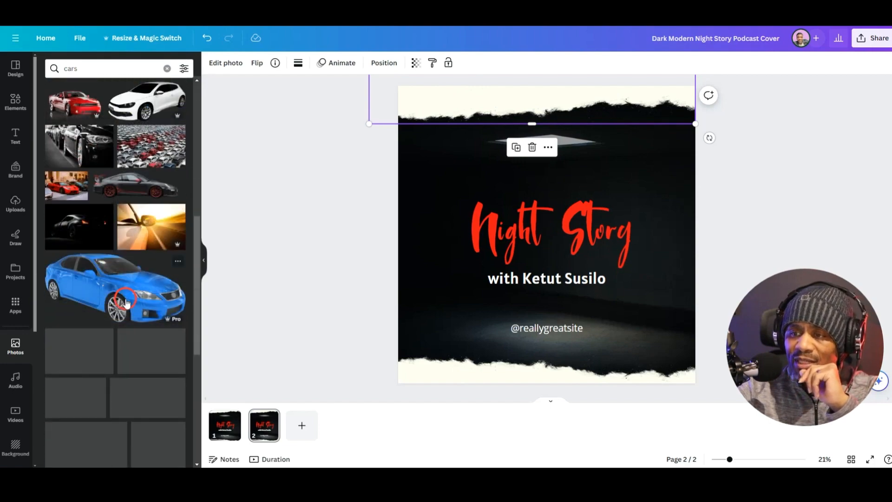
scroll(140, 307, "down", 2)
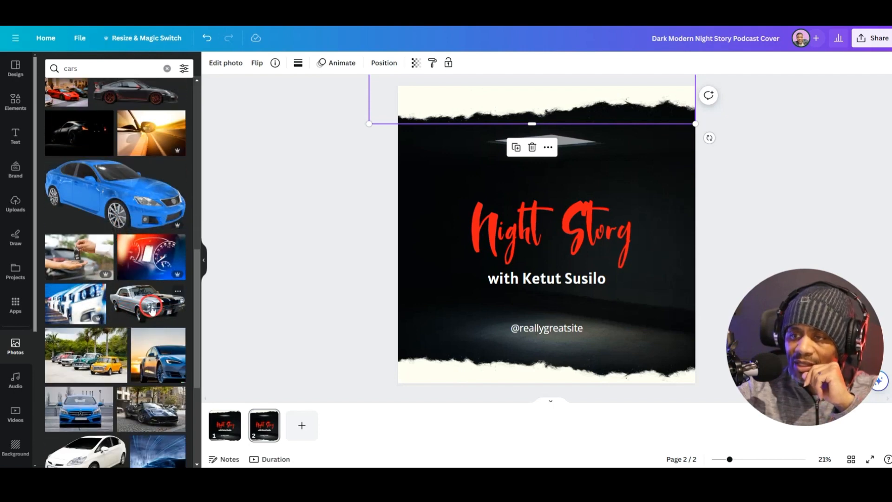
left_click(151, 308)
left_click_drag(546, 218, 555, 299)
left_click(495, 219)
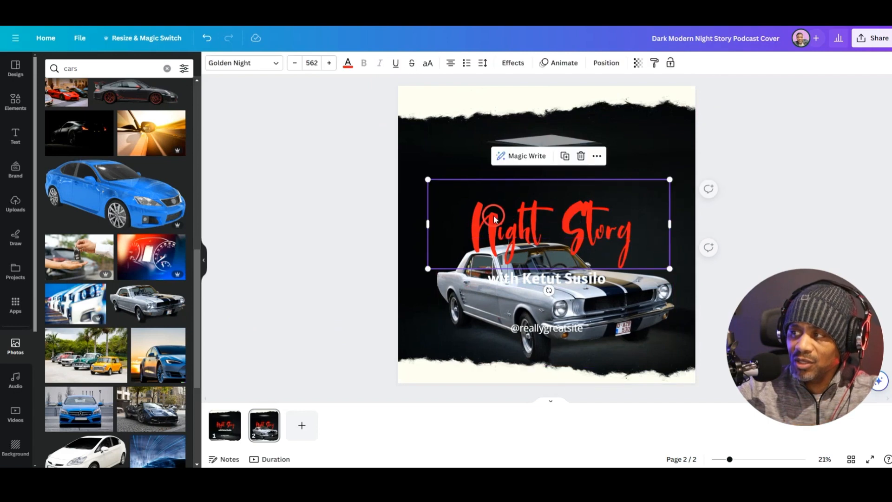
left_click(514, 288, "shift")
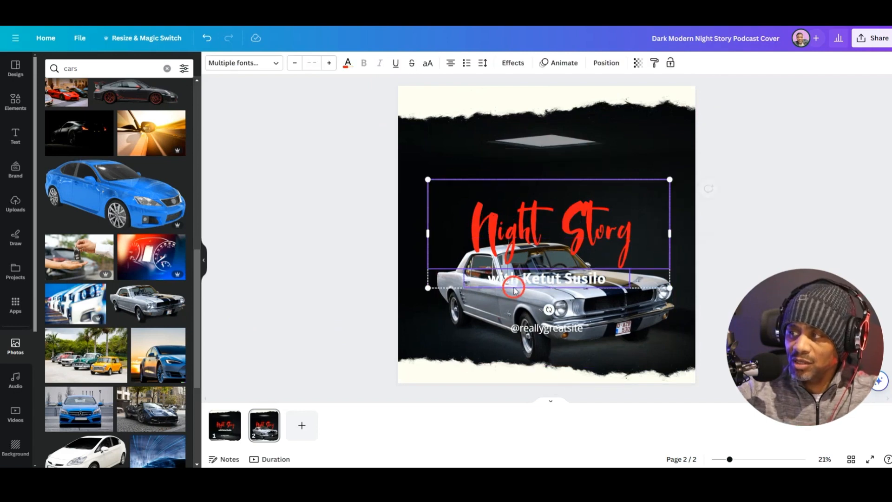
left_click_drag(530, 278, 526, 228)
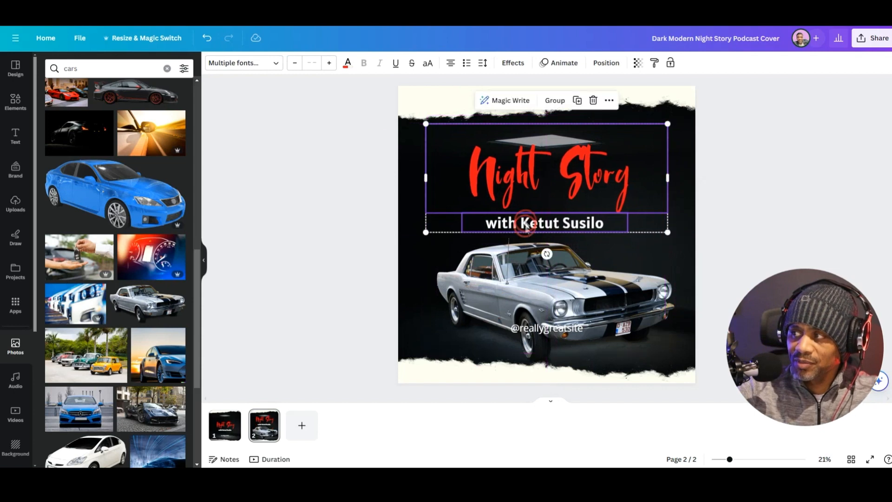
left_click(529, 326)
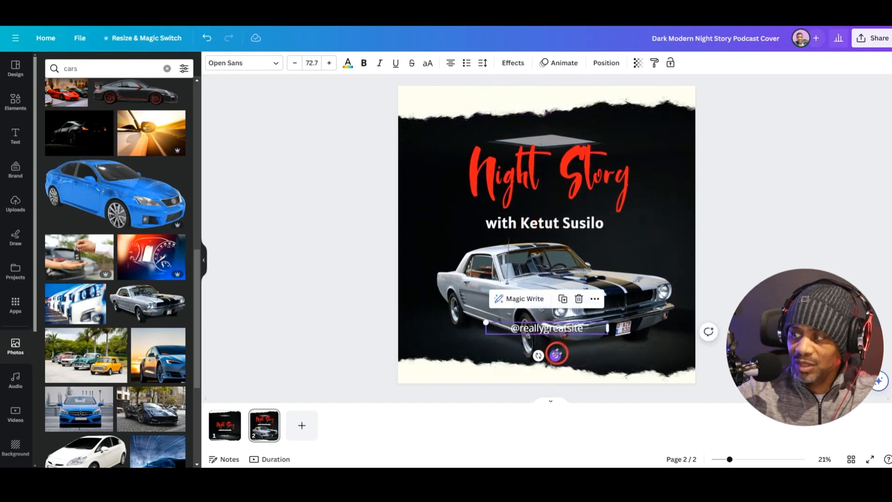
left_click_drag(556, 354, 467, 368)
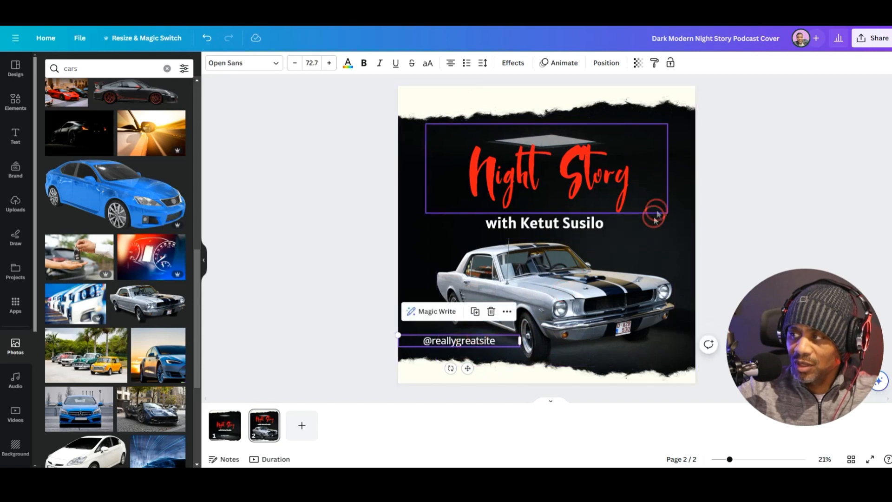
Delete the torn-paper images along the upper and lower edges of the page 2 cover
left_click(448, 108)
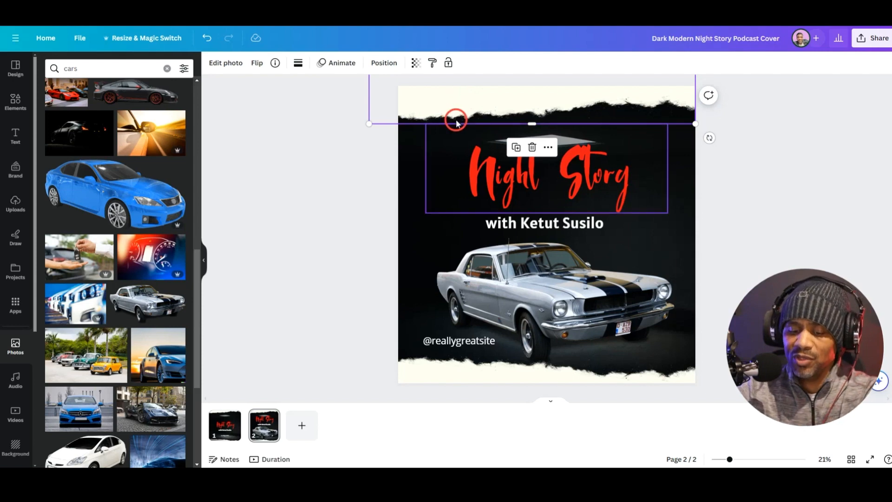
key("Delete")
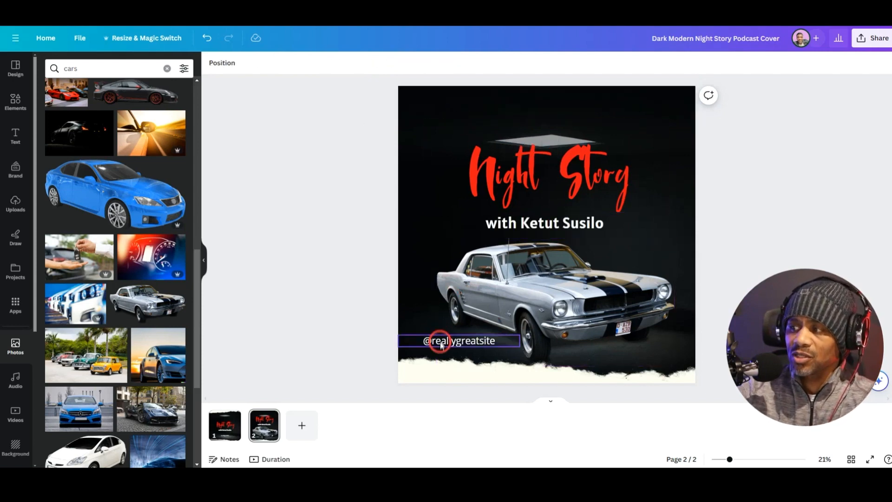
left_click(442, 370)
key("Delete")
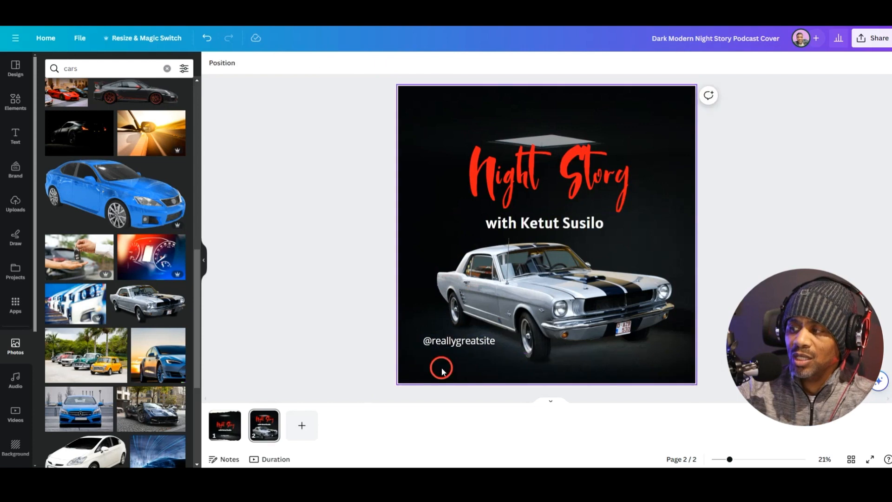
left_click(572, 311)
mouse_move(572, 311)
left_mouse_down()
mouse_move(580, 301)
mouse_move(589, 310)
left_mouse_up()
left_click_drag(441, 341, 445, 365)
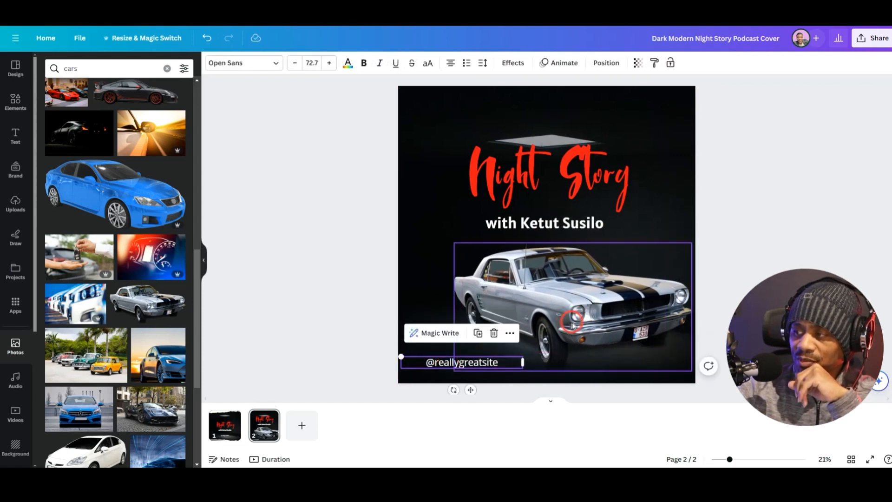
Shift the silver car slightly left and up on the cover, clear of the lower edge
left_click_drag(572, 324, 570, 325)
left_click(554, 200)
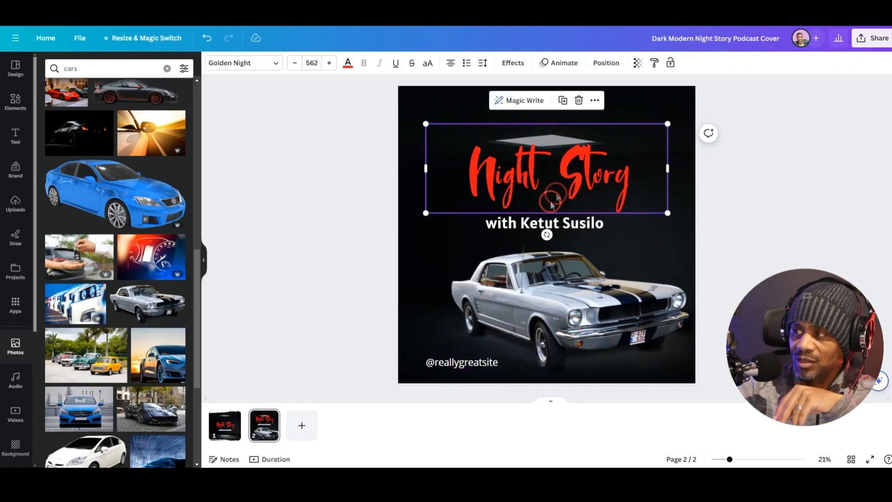
left_click(571, 295)
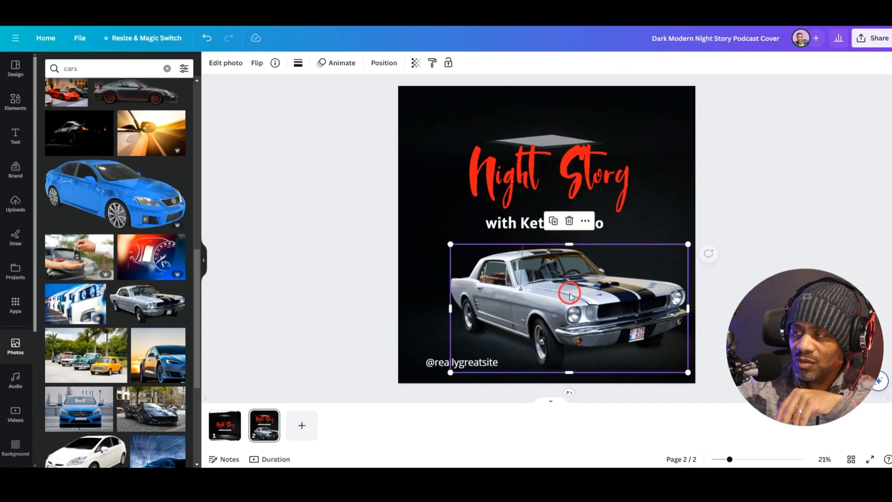
left_click_drag(571, 295, 568, 291)
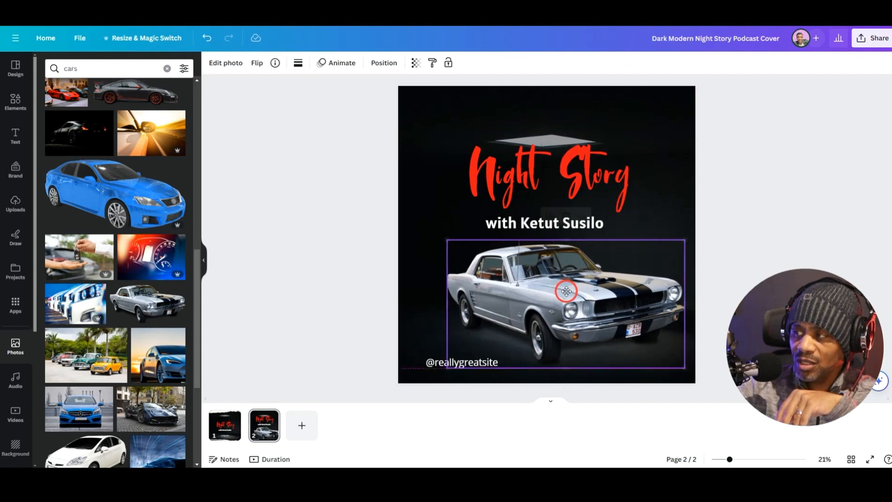
Replace the Night Story title with "Gas Lighting Podcast" and set its font size to 300
left_click(525, 173)
left_click(548, 181)
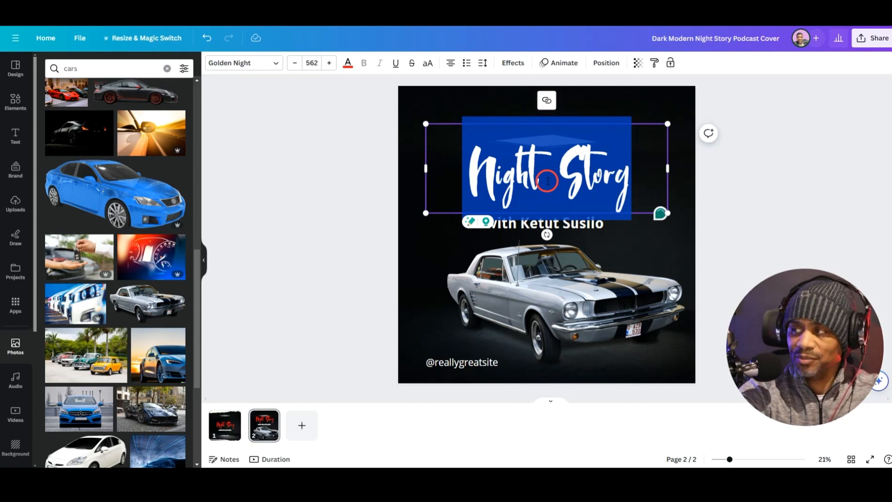
type("Gas Lighting")
left_click(312, 63)
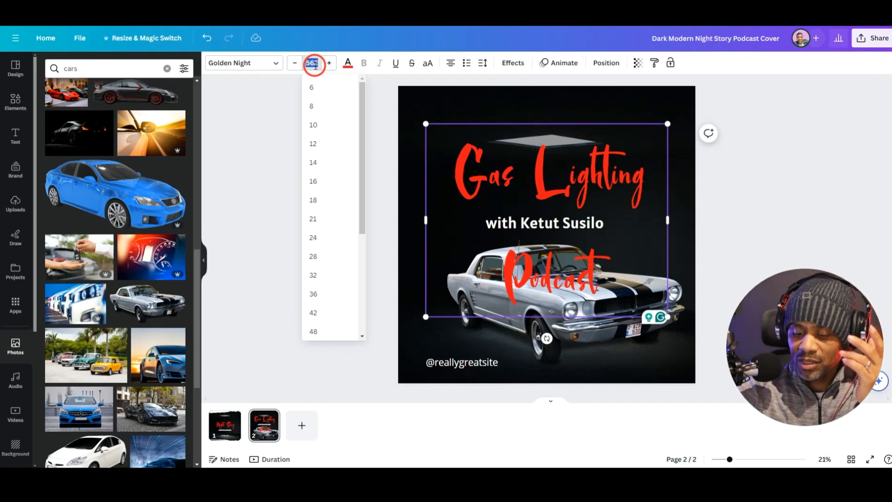
type("300")
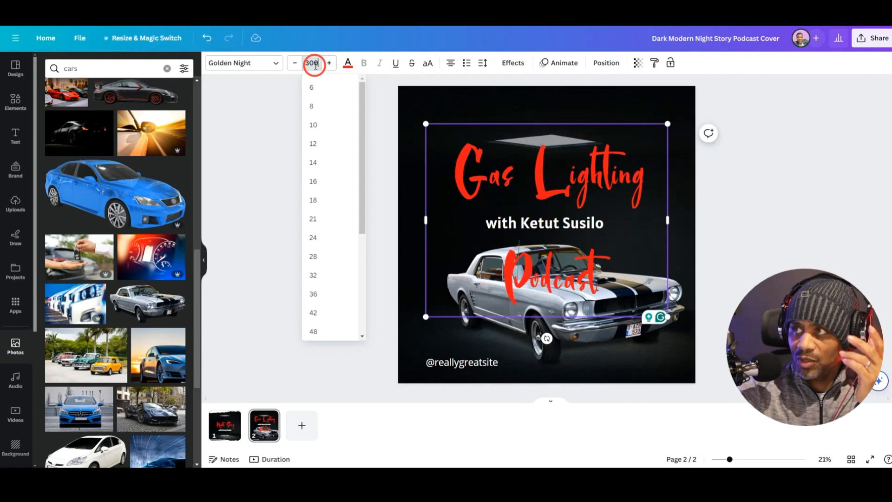
key("Return")
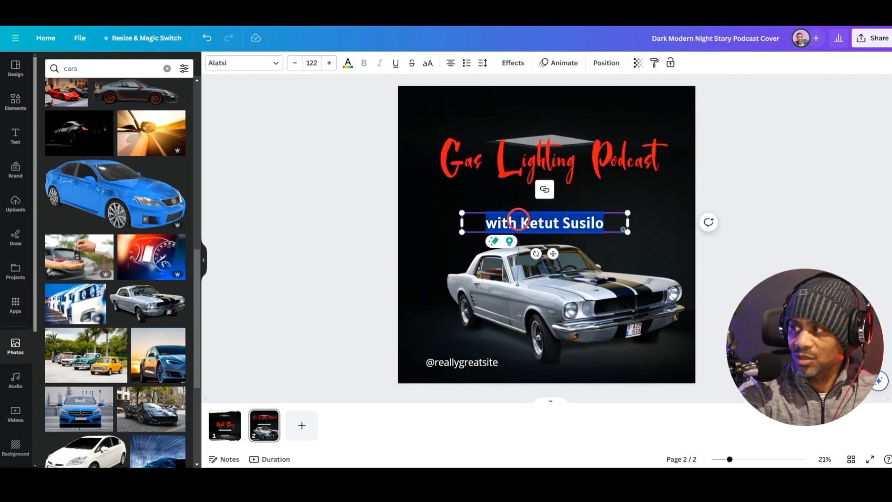
Replace the host line under the title with "we talk Cars"
type("we")
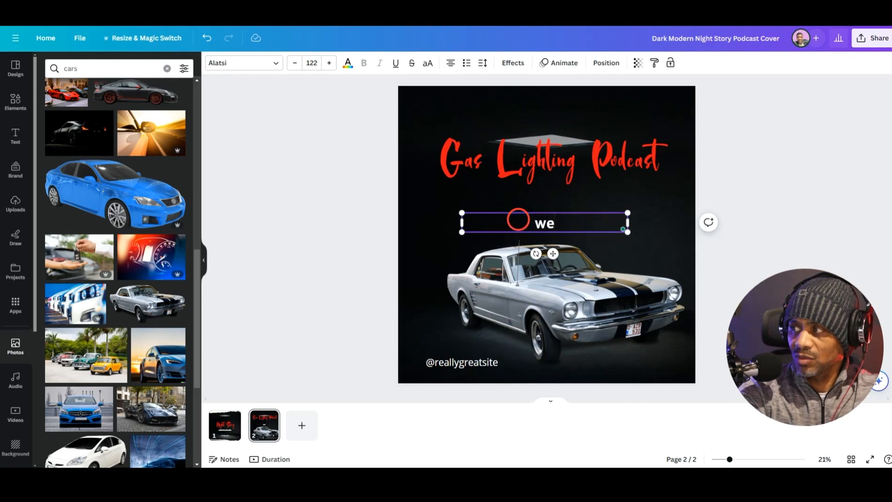
type(" talk")
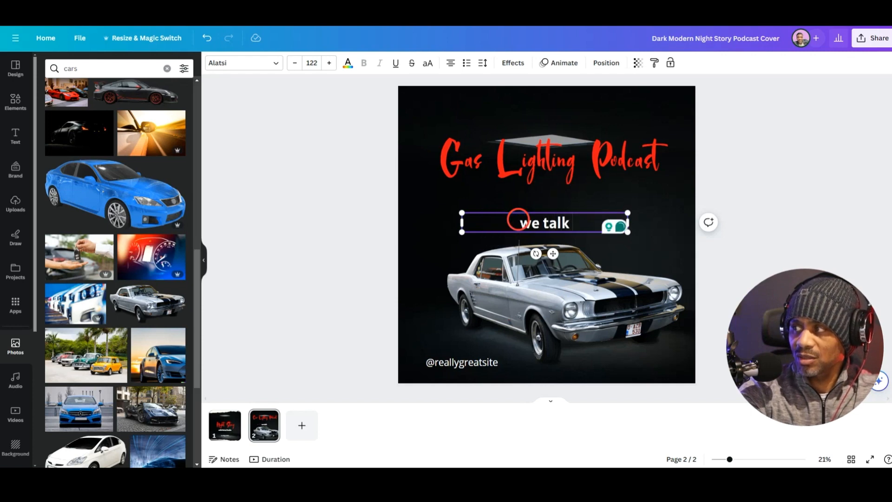
type(" Cars")
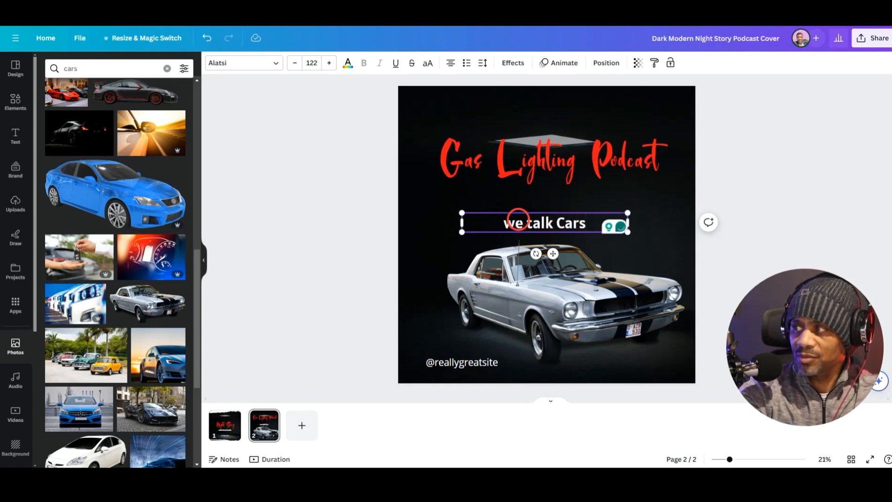
Set the Gas Lighting Podcast title in League Spartan at size 150 and move it closer above the tagline, centred on the cover
left_click(277, 63)
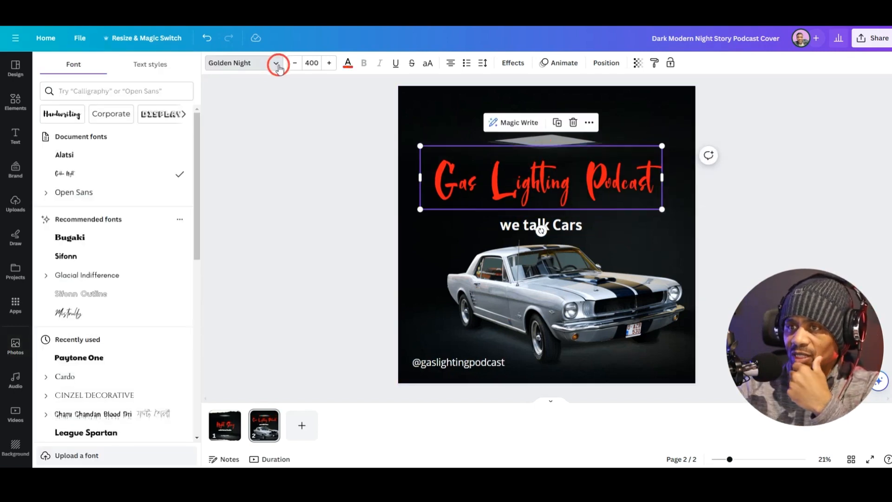
left_click(86, 432)
left_click(312, 63)
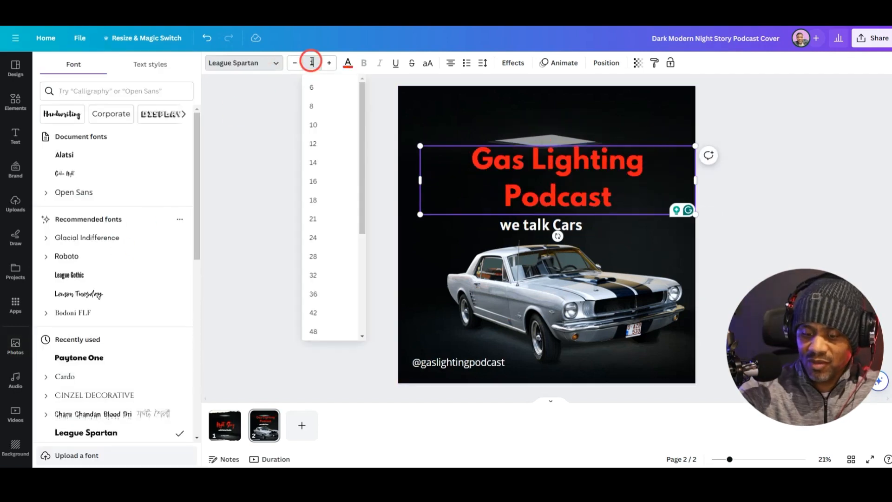
type("150")
key("Return")
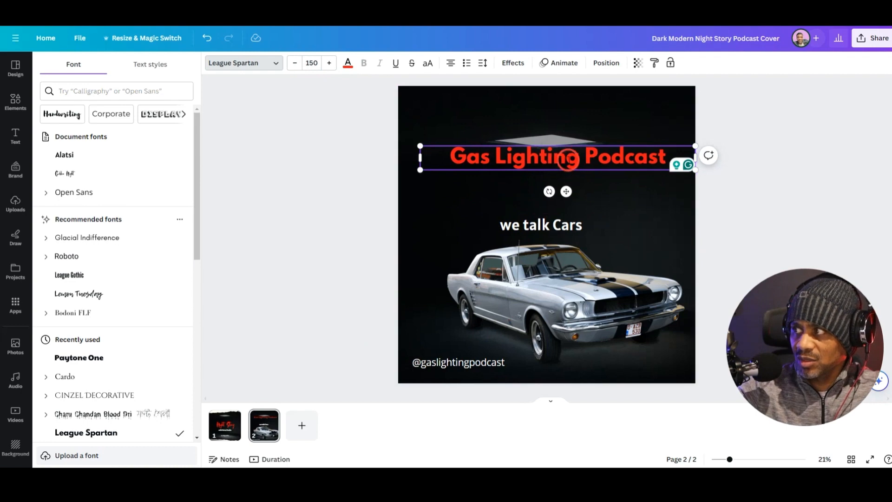
left_click_drag(566, 191, 553, 209)
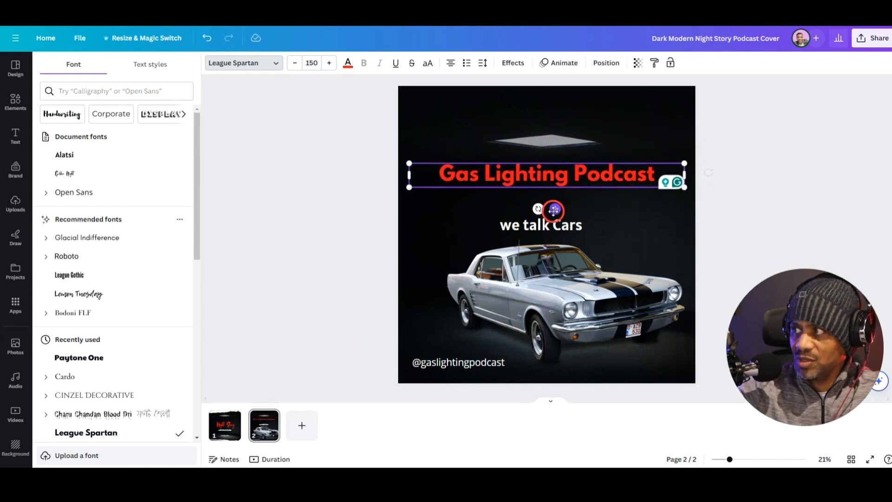
left_click(555, 216)
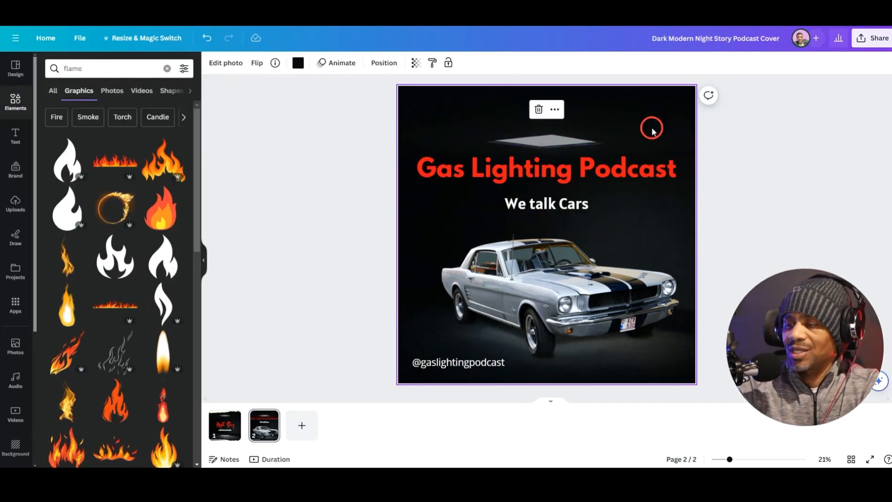
Compare the original page 1 cover with the edited page 2 cover and bring up the podcast cover templates
left_click(232, 428)
left_click(272, 432)
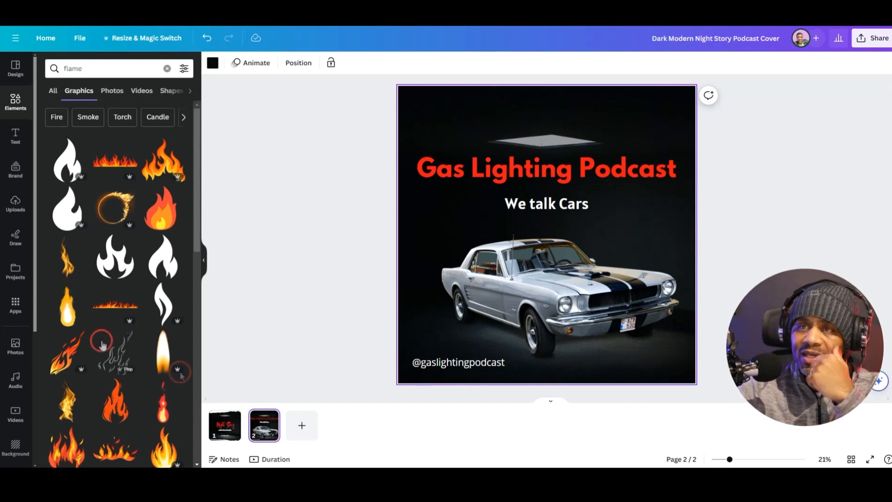
left_click(17, 67)
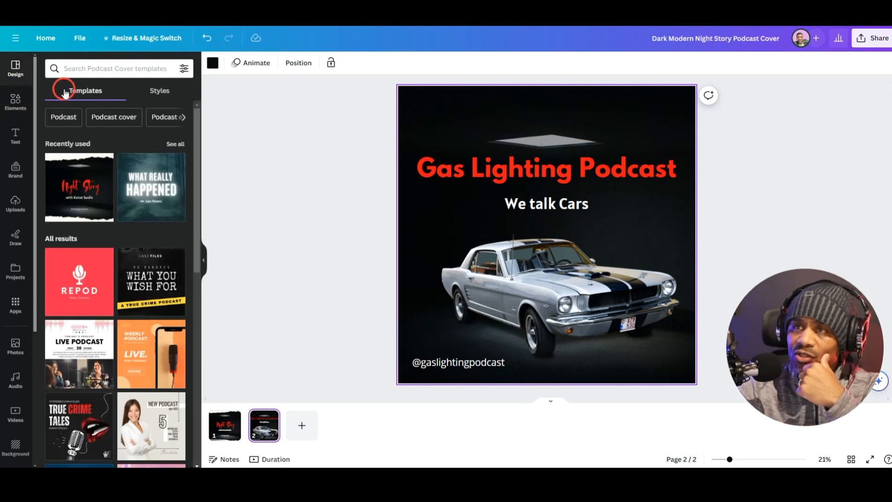